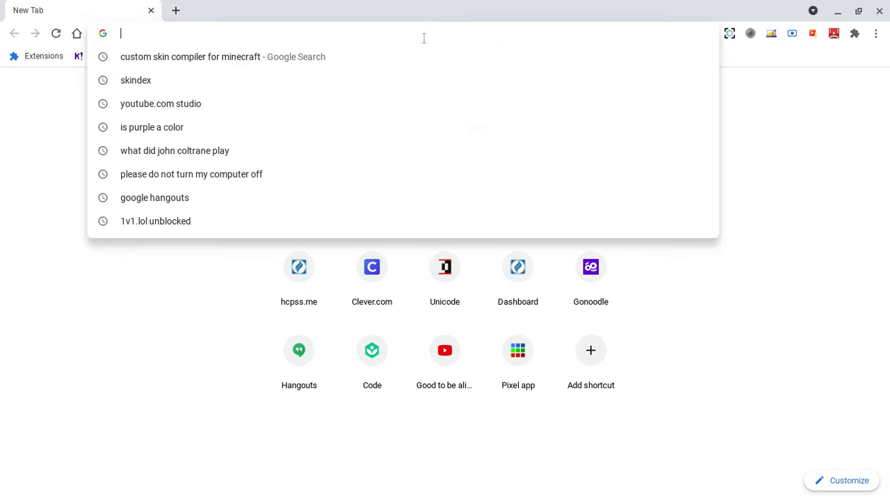
Load the minecraftskins.net home page and make the browser full screen.
text(Minecraftskins.net/skineditor)
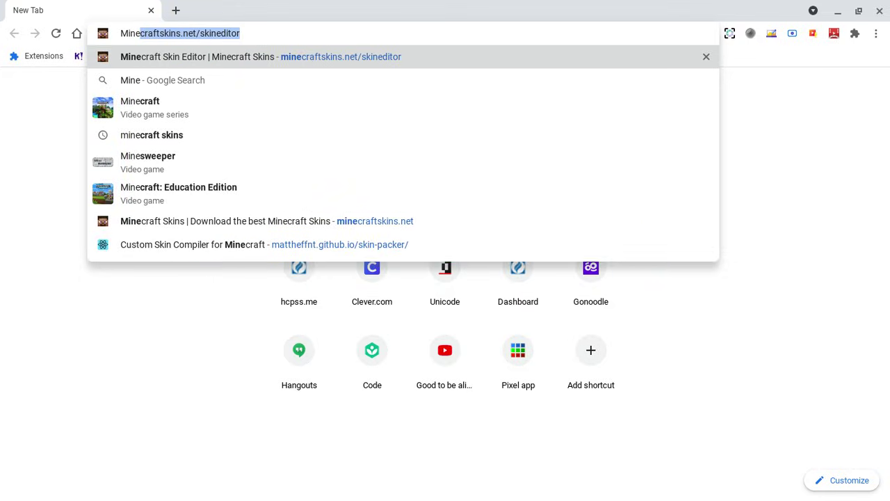
key(Right)
key(BackSpace)
key(BackSpace)
key(BackSpace)
key(BackSpace)
key(BackSpace)
key(BackSpace)
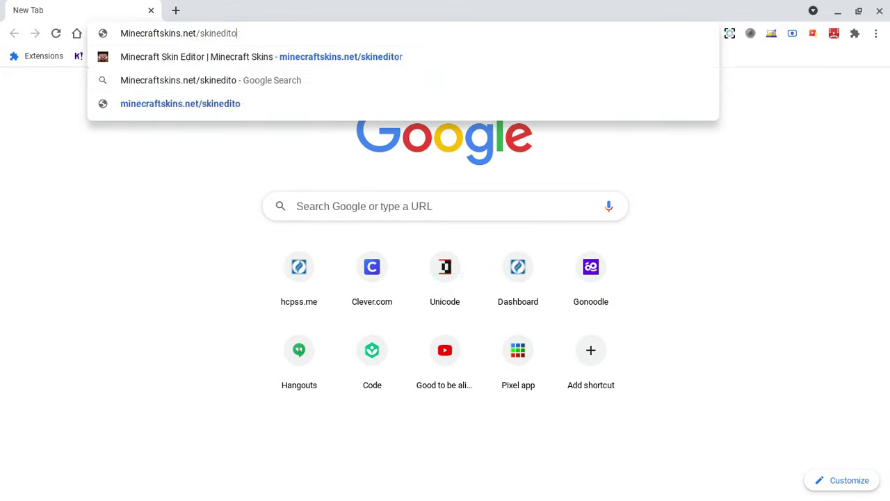
key(BackSpace)
key(BackSpace)
key(BackSpace)
key(BackSpace)
key(BackSpace)
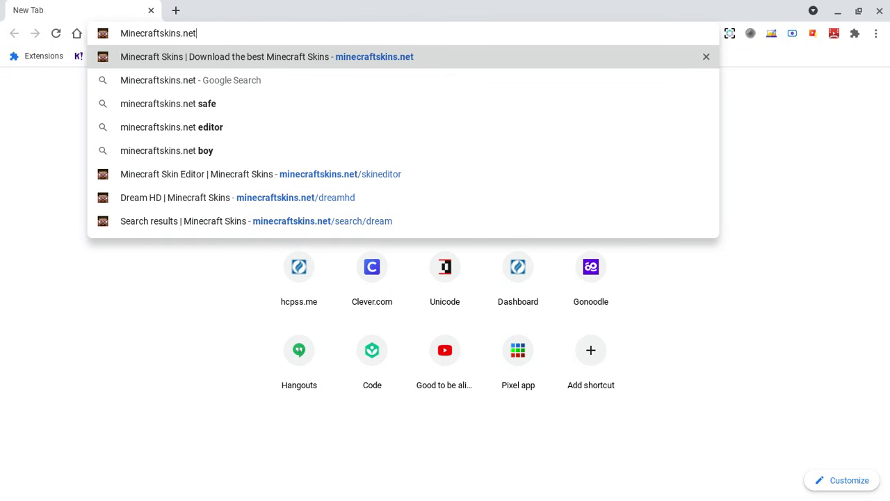
key(Return)
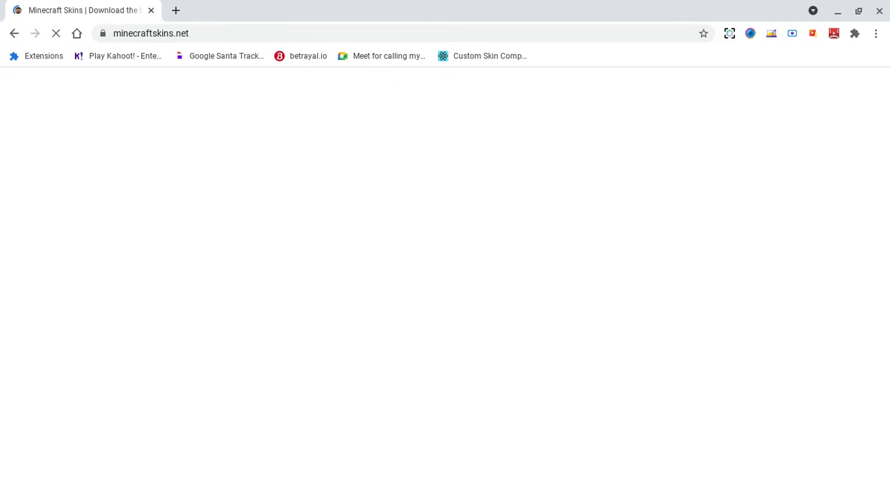
key(F11)
Browse the skin gallery and bring up the site search suggestions for 'minecraft'.
scroll(405, 172, down, 1)
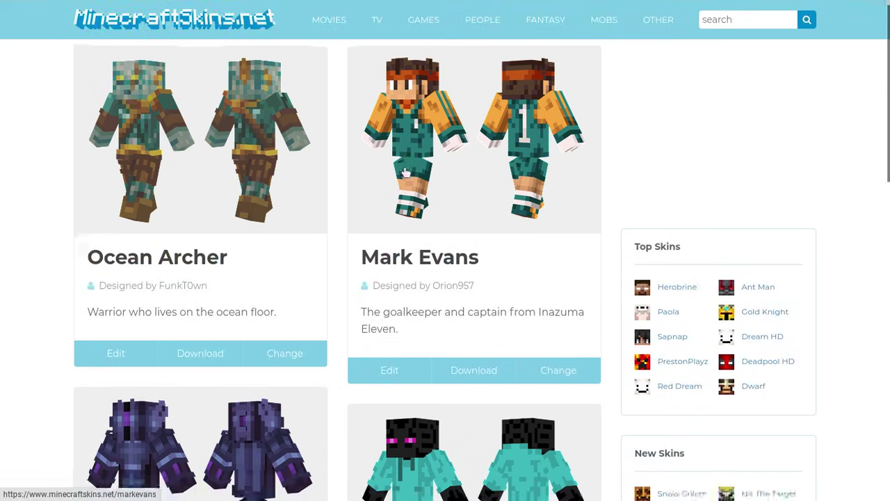
scroll(405, 172, down, 10)
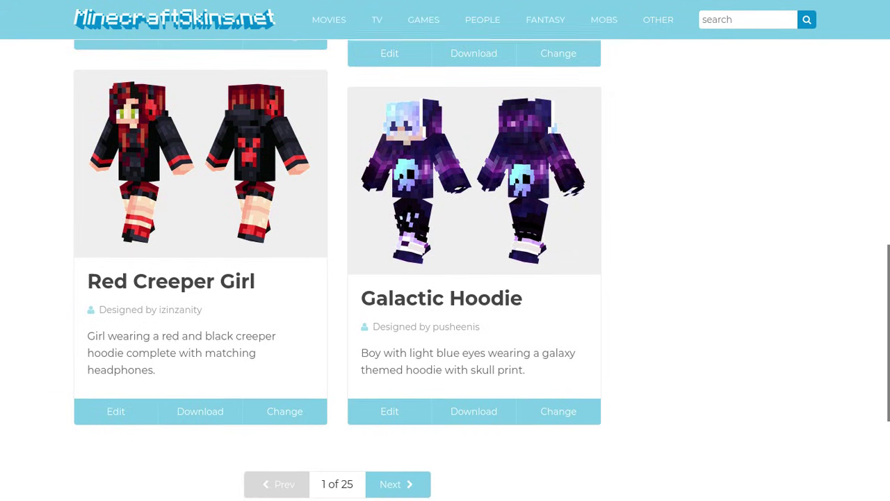
scroll(405, 173, down, 2)
scroll(405, 173, down, 2)
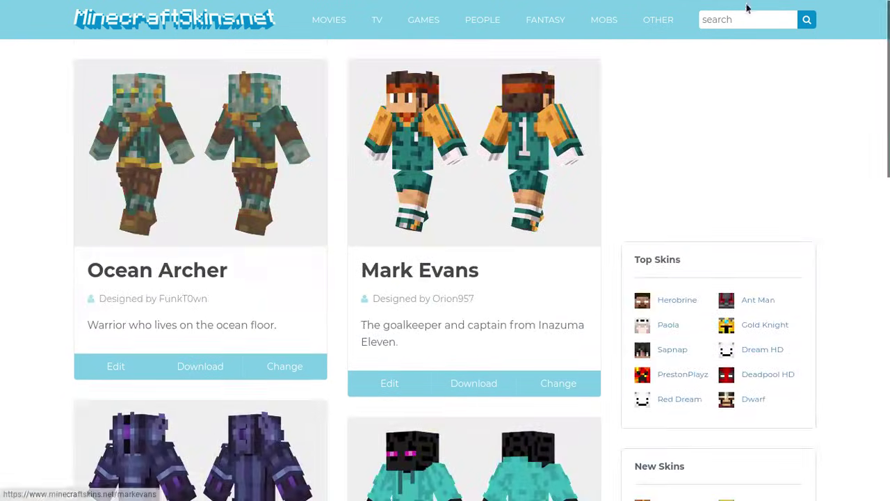
click(738, 22)
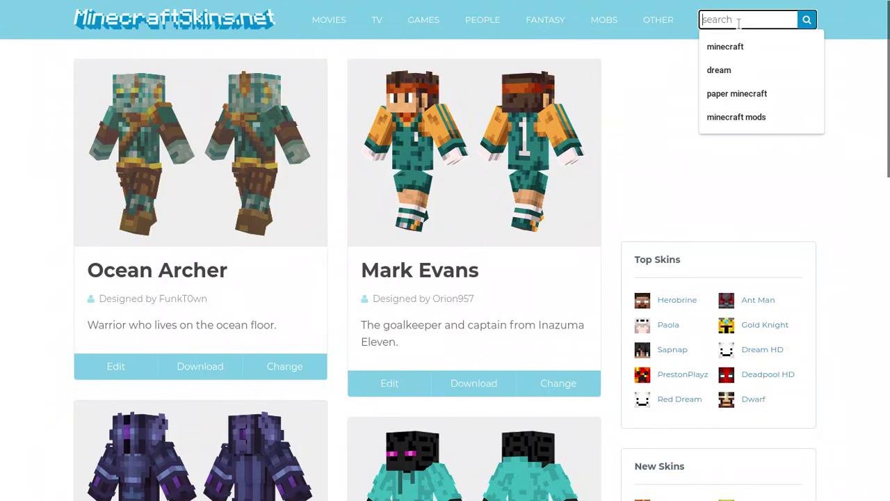
click(684, 187)
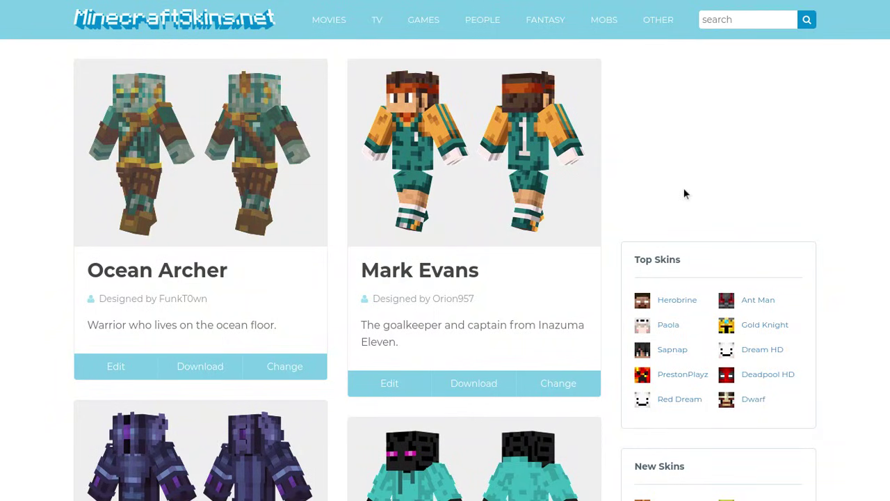
scroll(666, 139, down, 3)
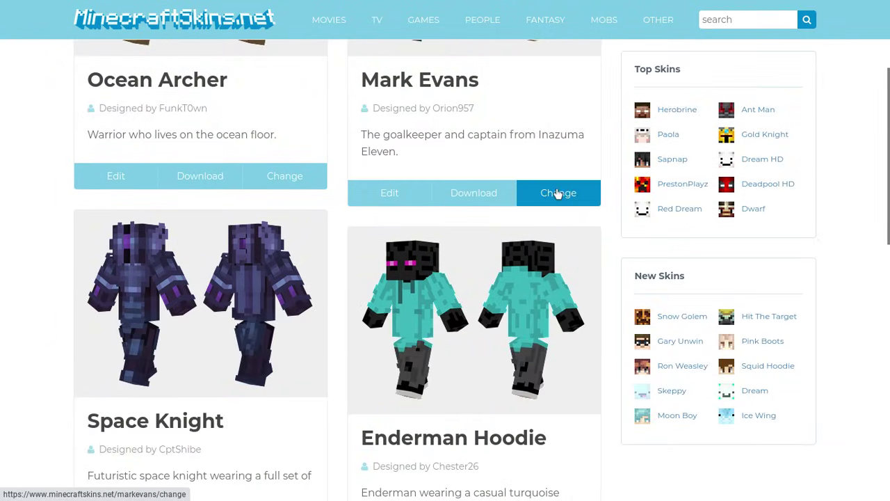
scroll(549, 192, down, 2)
scroll(459, 143, up, 5)
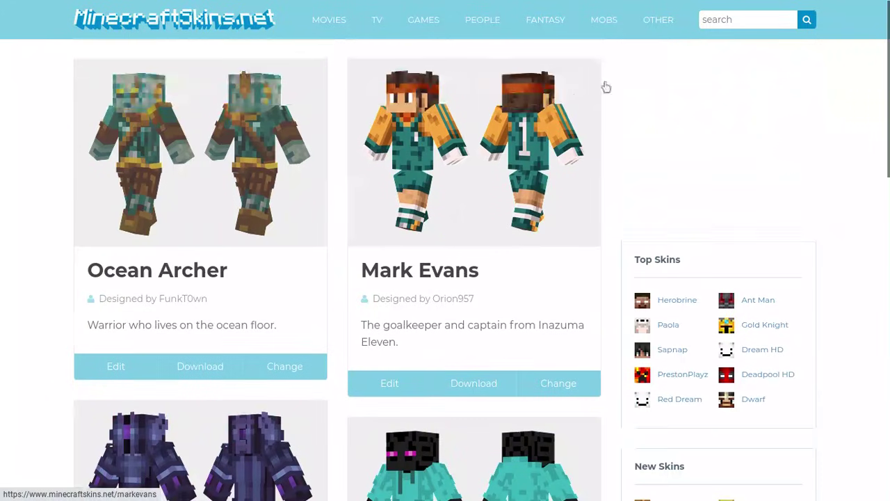
click(746, 20)
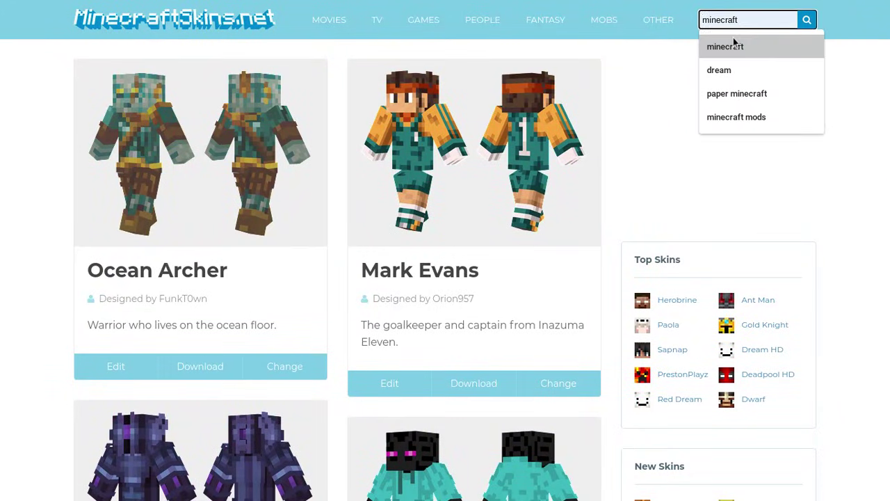
Search MinecraftSkins.net for 'minecraft' skins.
click(733, 46)
key(Return)
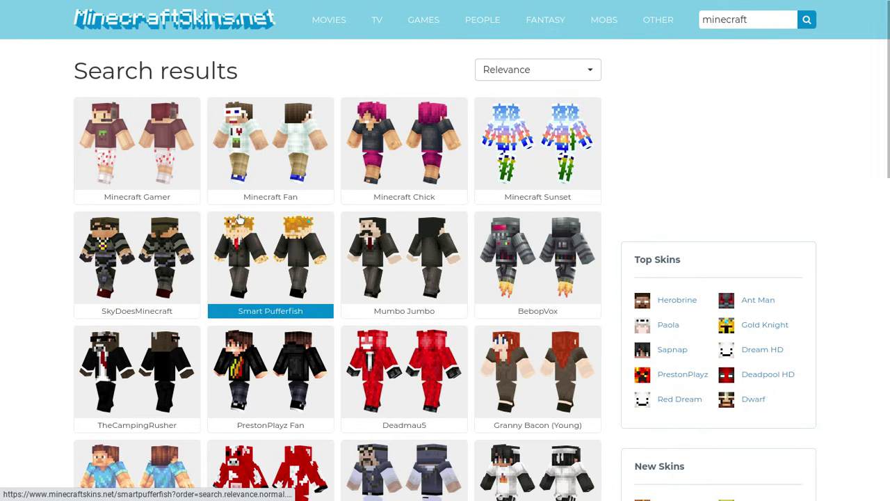
scroll(238, 220, down, 1)
mouse_move(868, 5)
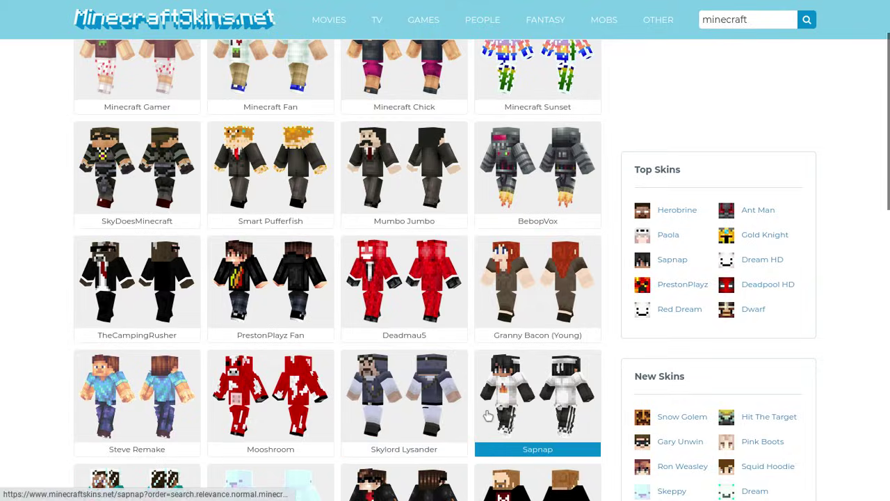
Download the Sapnap skin from its page as sapnap.png.
click(488, 415)
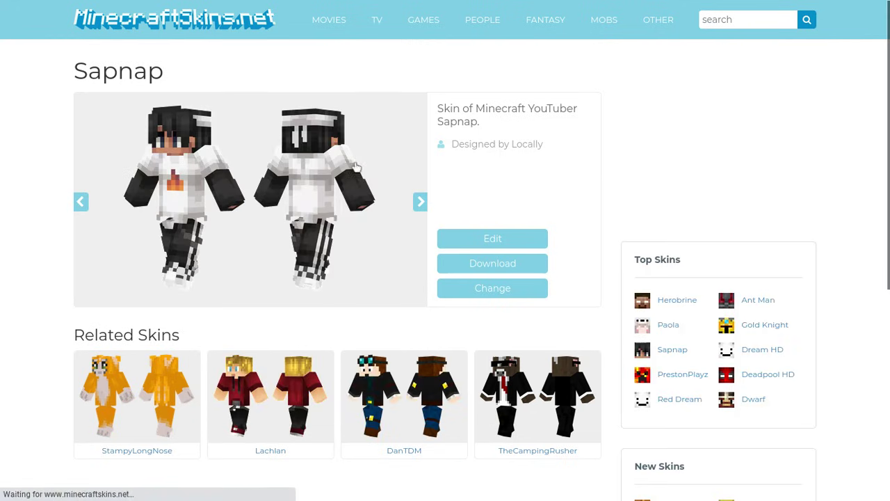
click(477, 264)
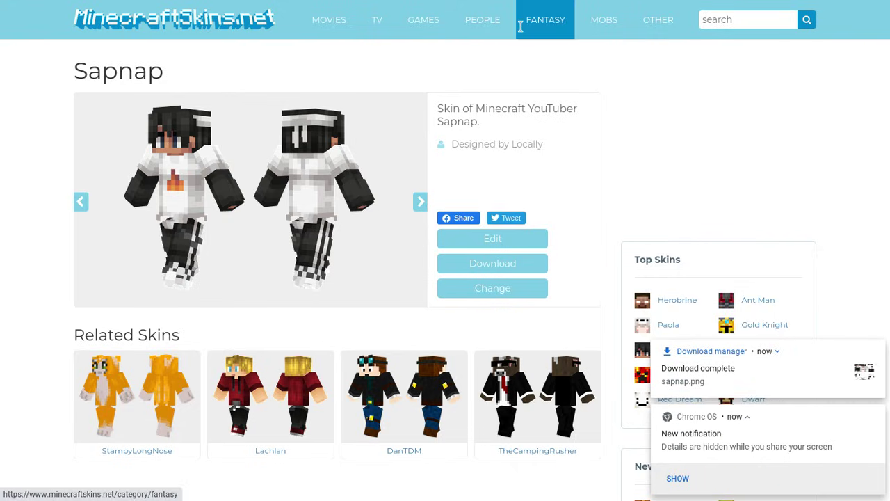
mouse_move(356, 3)
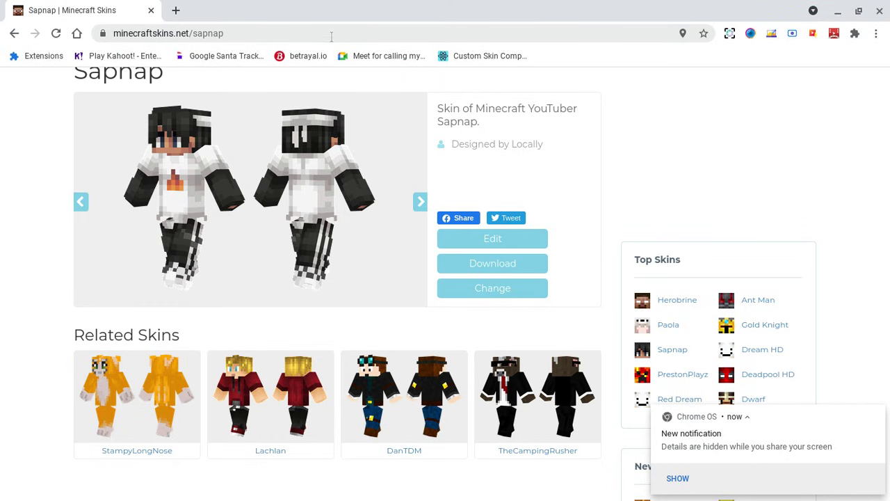
click(331, 36)
Change the address to the /skineditor page and load the Minecraft Skin Editor.
key(BackSpace)
key(BackSpace)
key(BackSpace)
key(BackSpace)
key(BackSpace)
key(BackSpace)
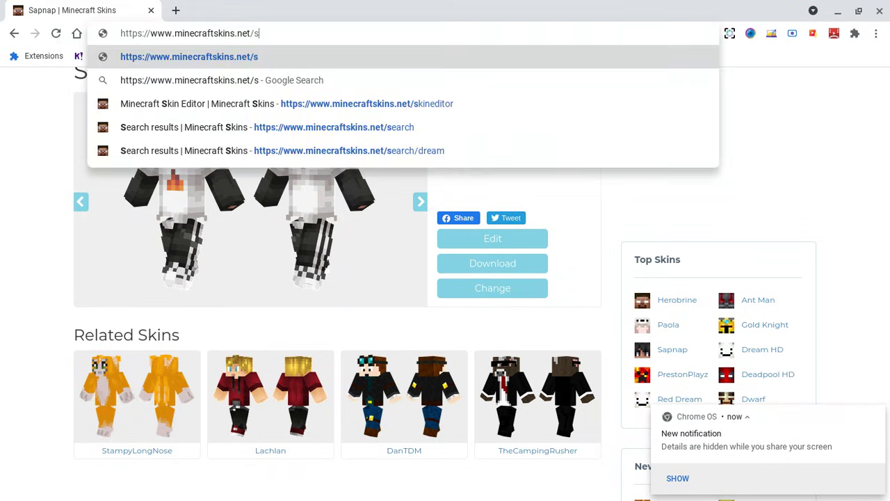
text(e)
key(BackSpace)
text(sk)
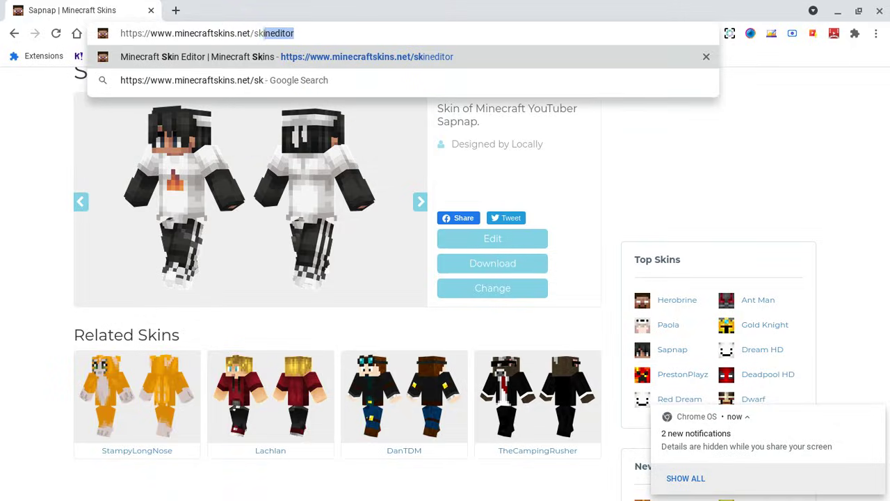
key(Return)
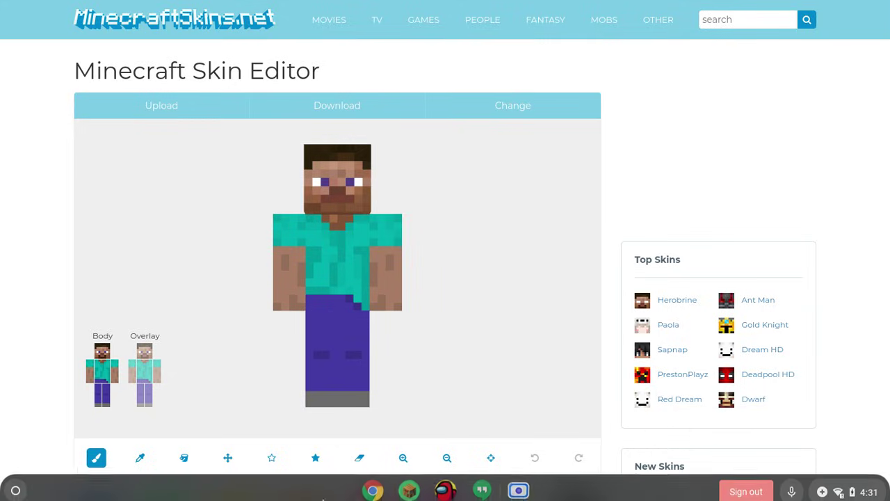
Download the Red Dream skin as reddream.png and launch Minecraft: Education Edition.
click(644, 403)
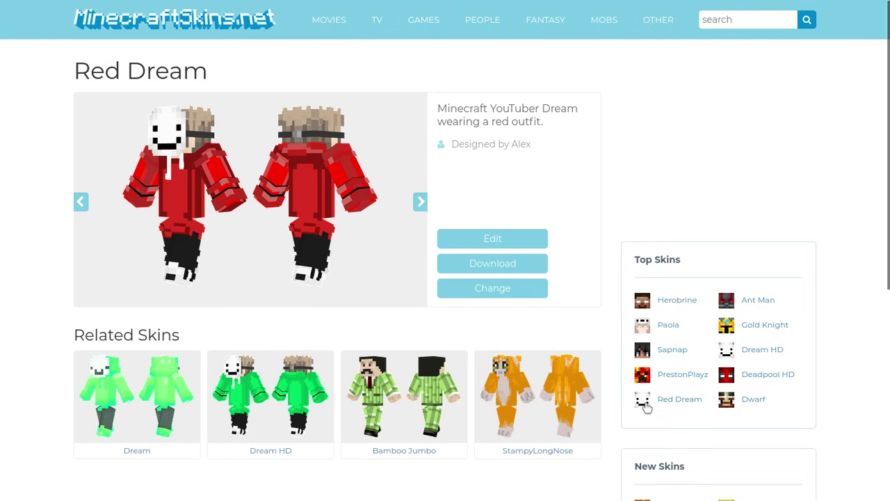
click(529, 263)
mouse_move(343, 498)
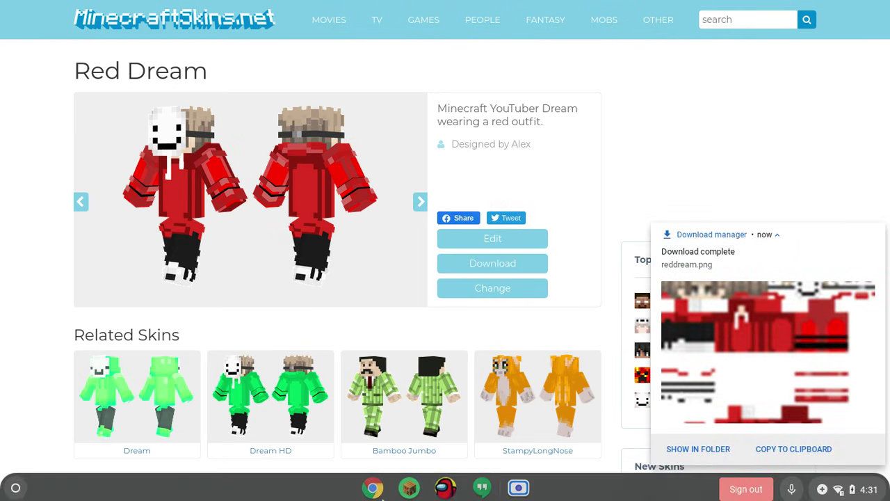
click(409, 487)
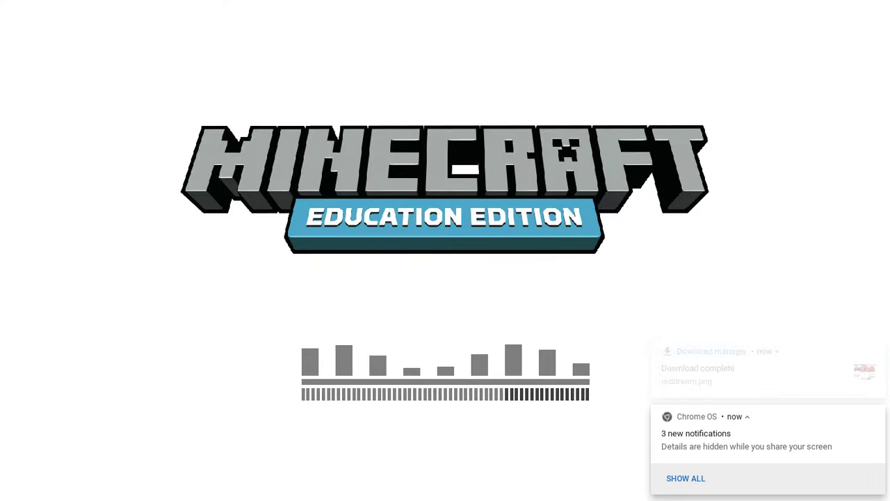
Sign in to Minecraft Education, minimize the screen recorder, and open the system search.
click(876, 414)
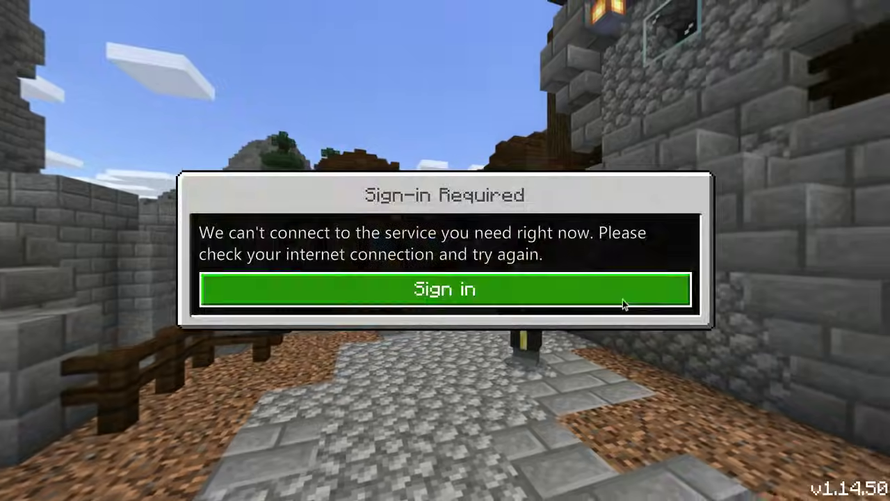
click(604, 288)
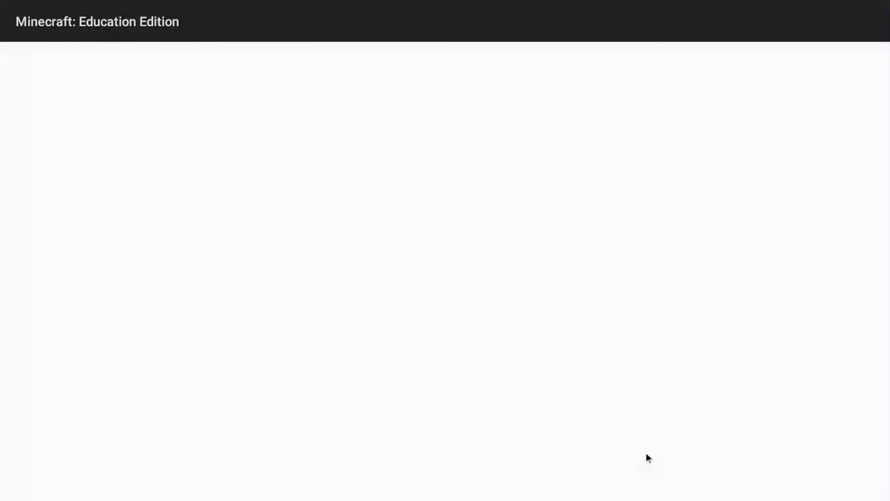
key(F5)
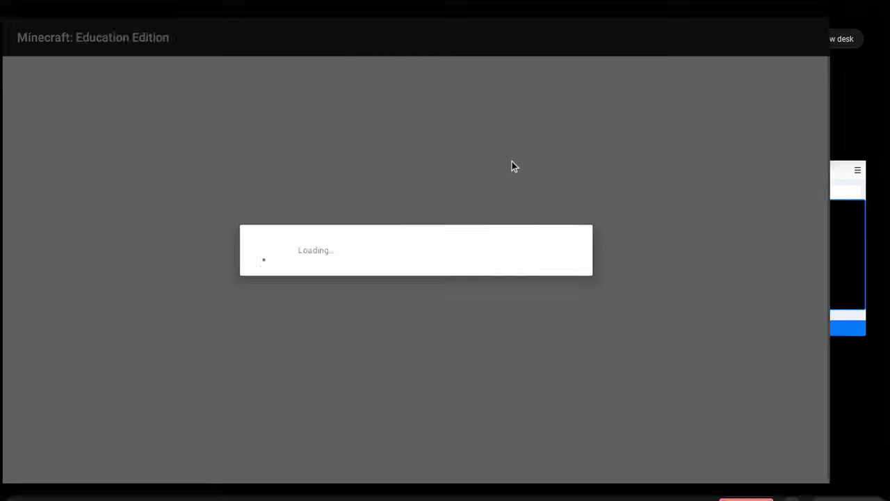
click(815, 233)
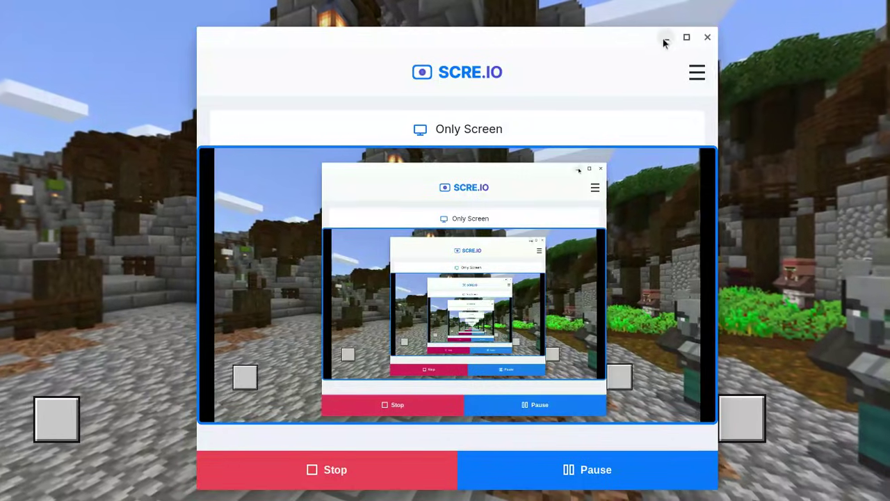
click(665, 39)
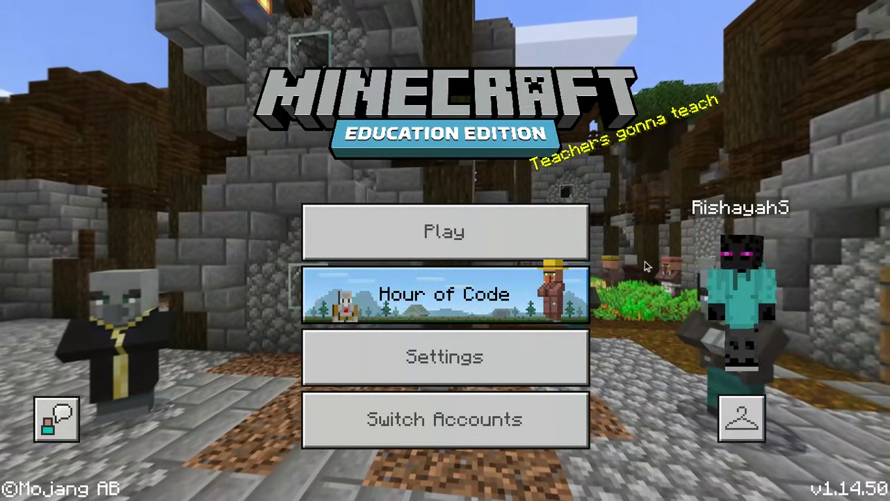
key(super)
Launch the Files app from the 'f' search and show its Recent files.
text(f)
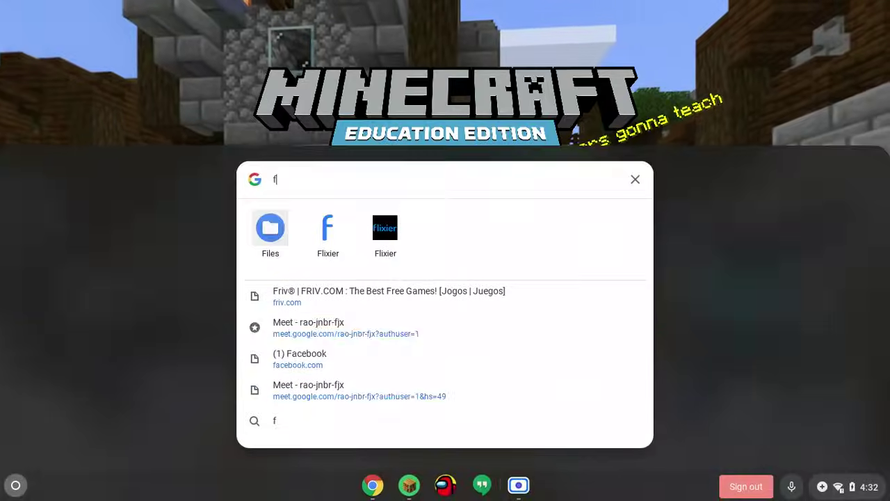
key(Return)
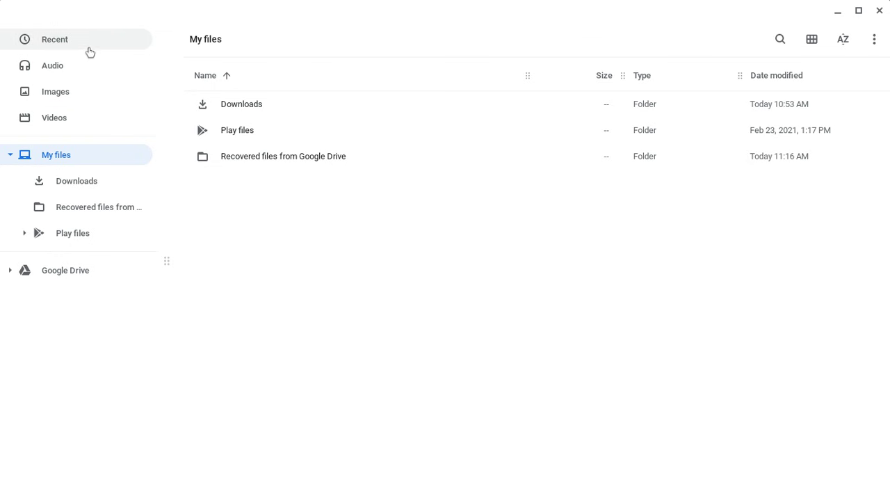
click(84, 43)
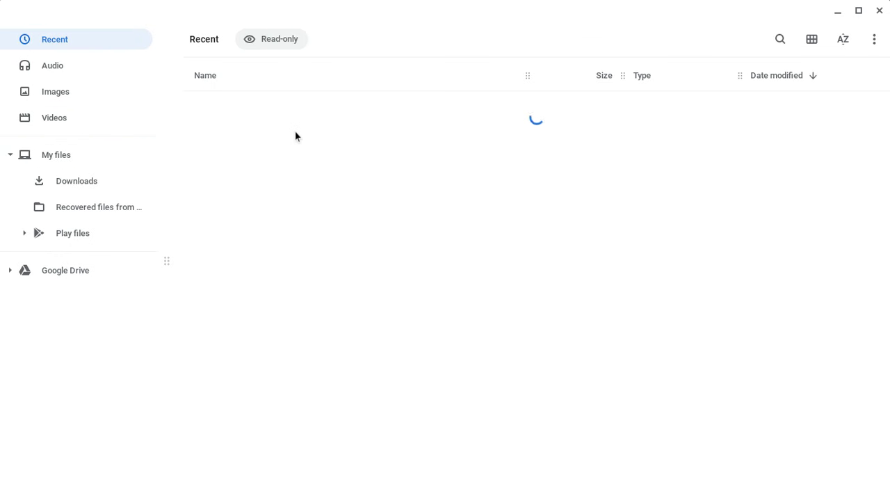
Window Minecraft and load the Custom Skin Compiler bookmark in a new full-screen tab.
click(879, 11)
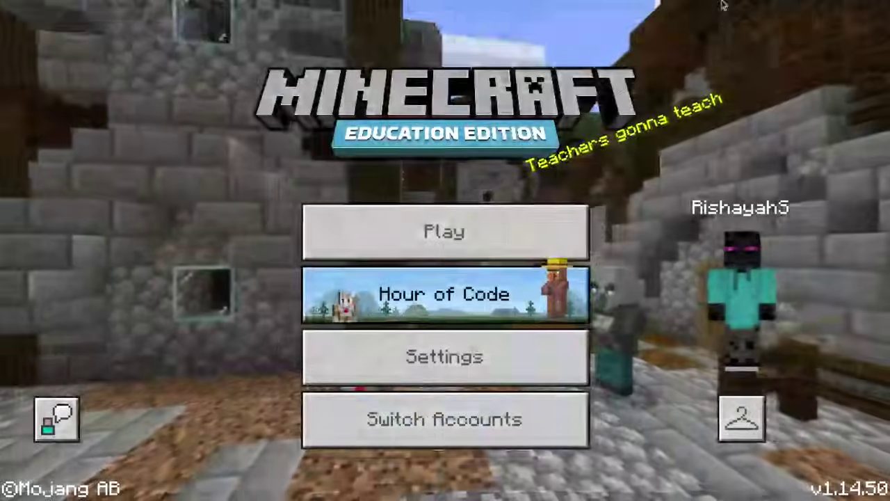
click(857, 10)
click(840, 20)
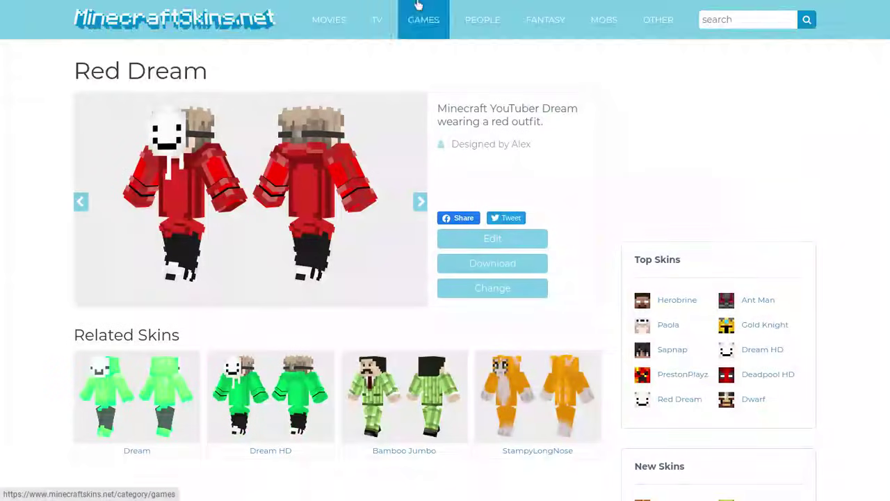
key(F11)
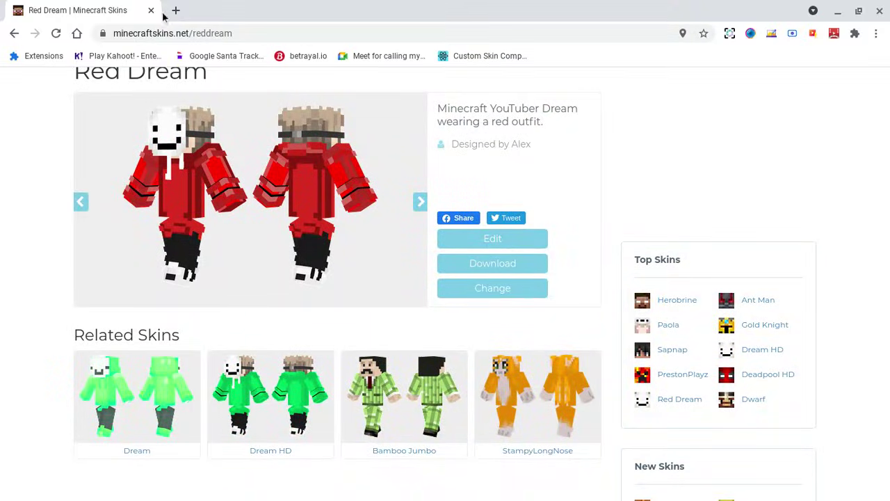
click(176, 11)
click(502, 56)
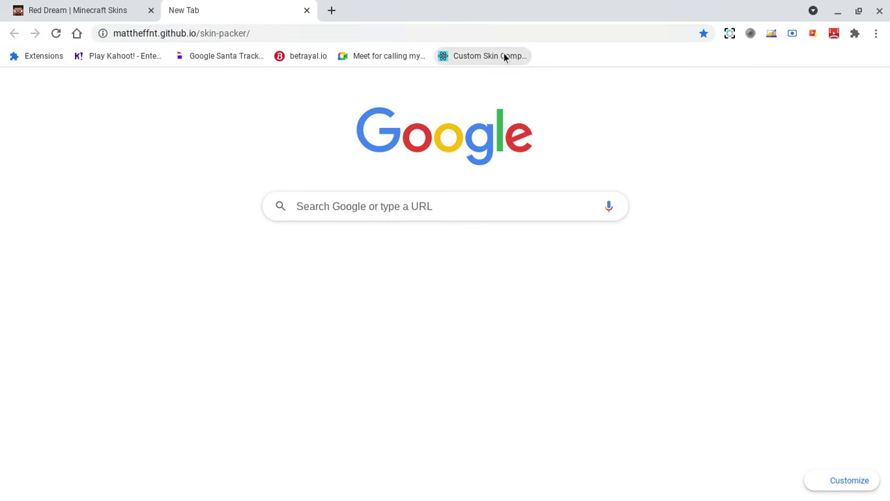
key(F11)
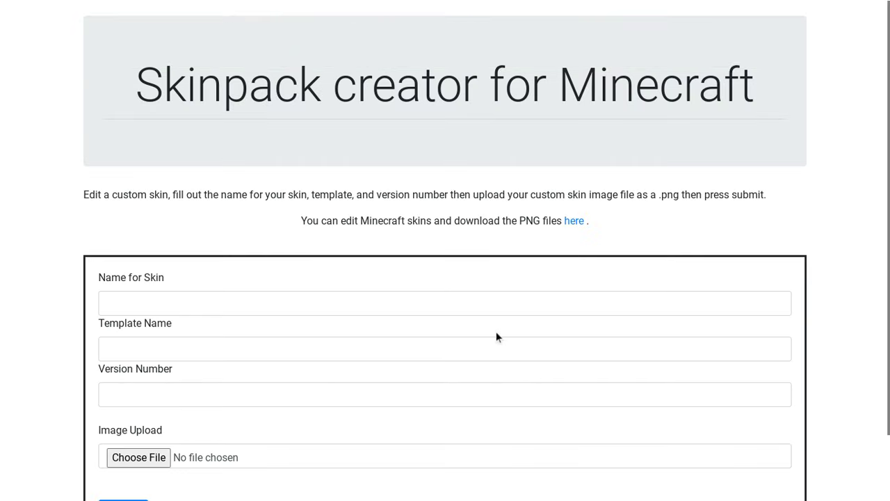
Enter 'Red dream' as name and template name, version 1.0, and open the image picker.
click(338, 299)
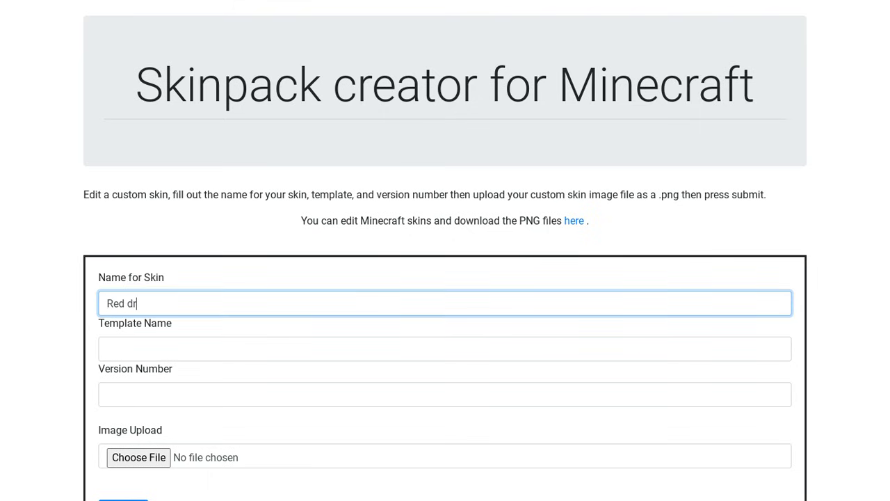
click(265, 349)
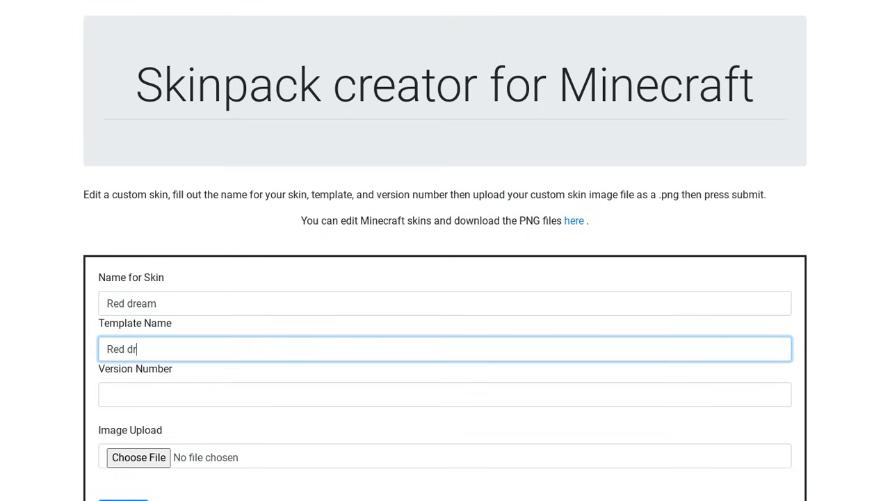
click(222, 394)
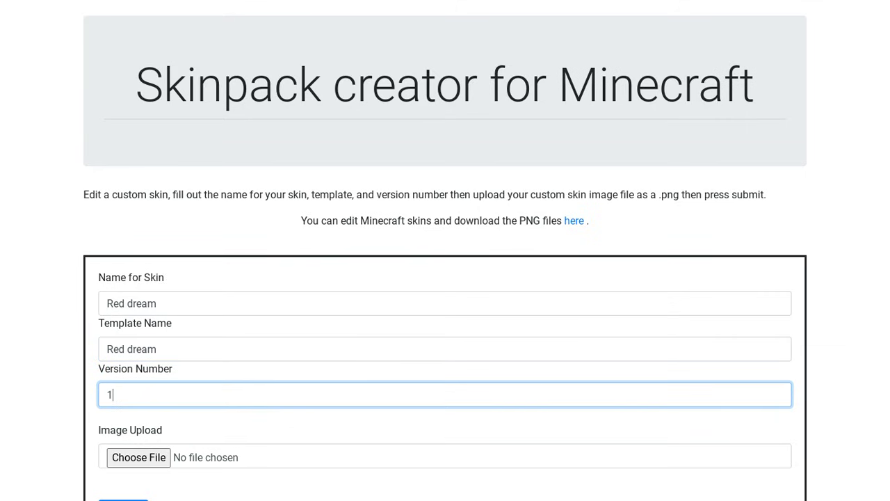
scroll(146, 389, down, 1)
click(145, 383)
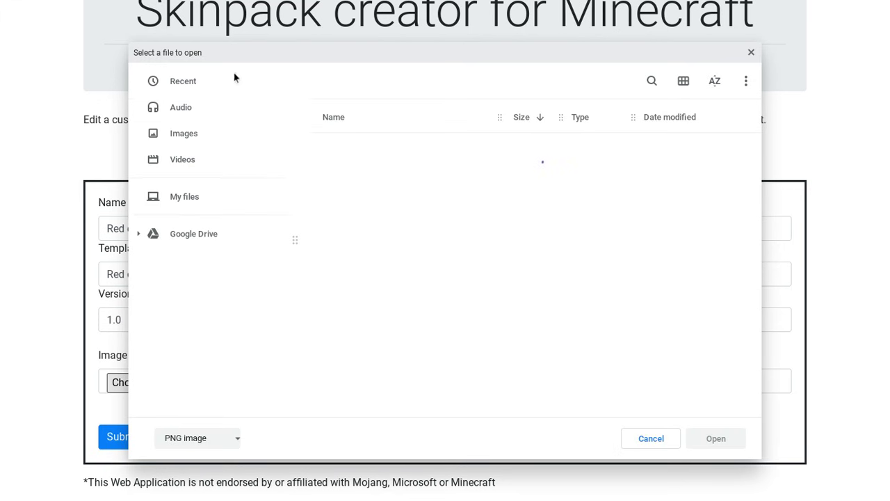
Attach reddream.png, submit to download Red dream.mcpack, and switch back to Minecraft.
click(209, 85)
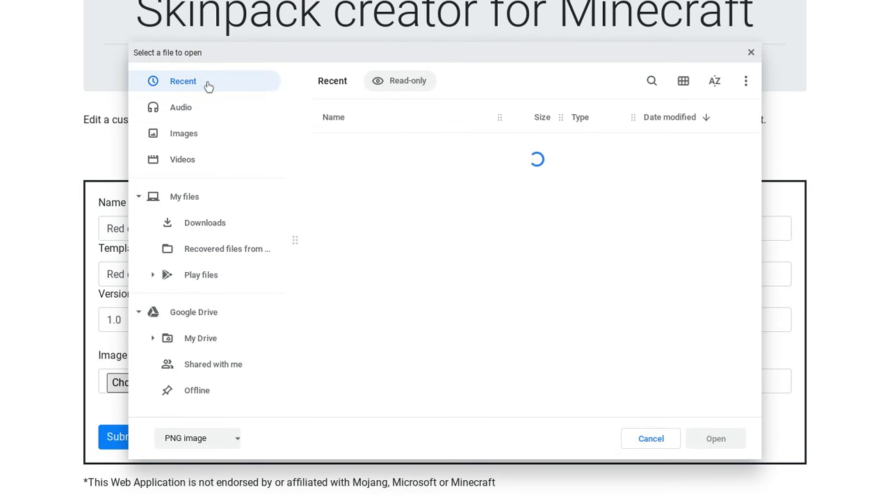
click(395, 146)
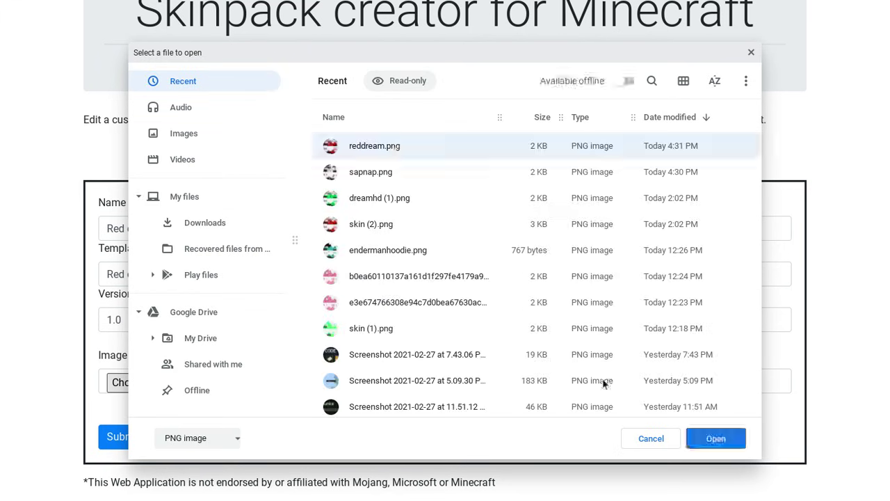
click(715, 438)
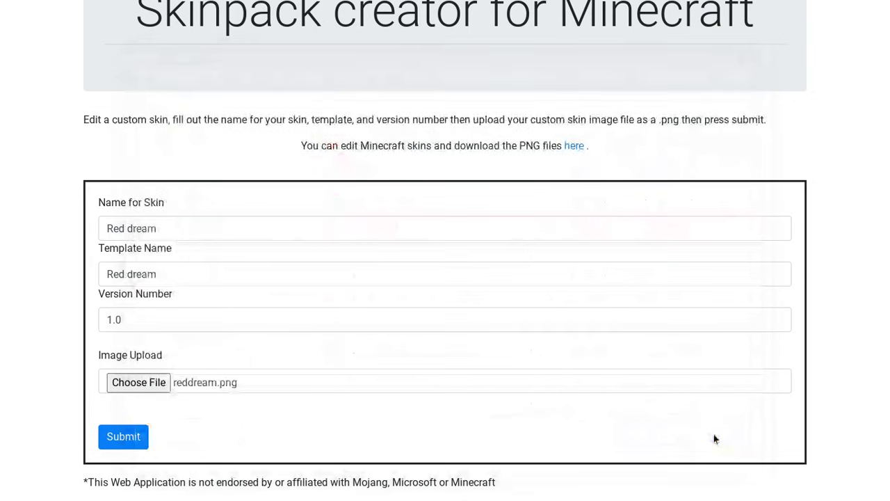
click(140, 443)
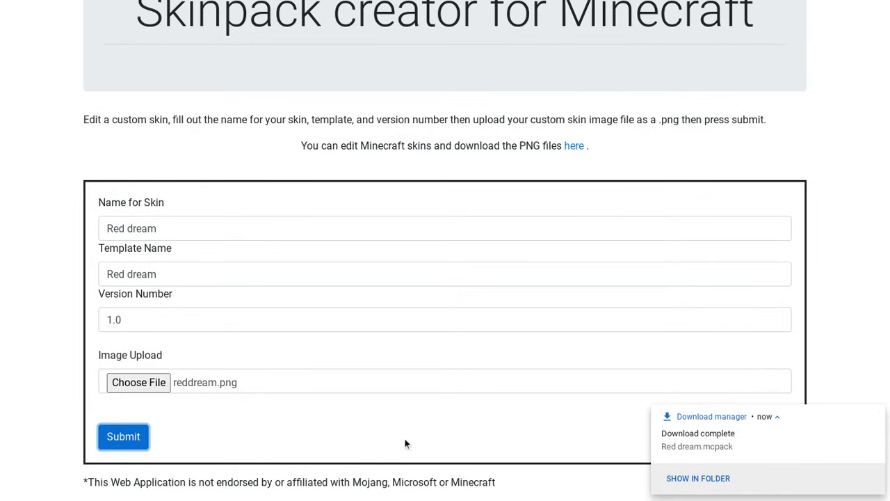
mouse_move(444, 496)
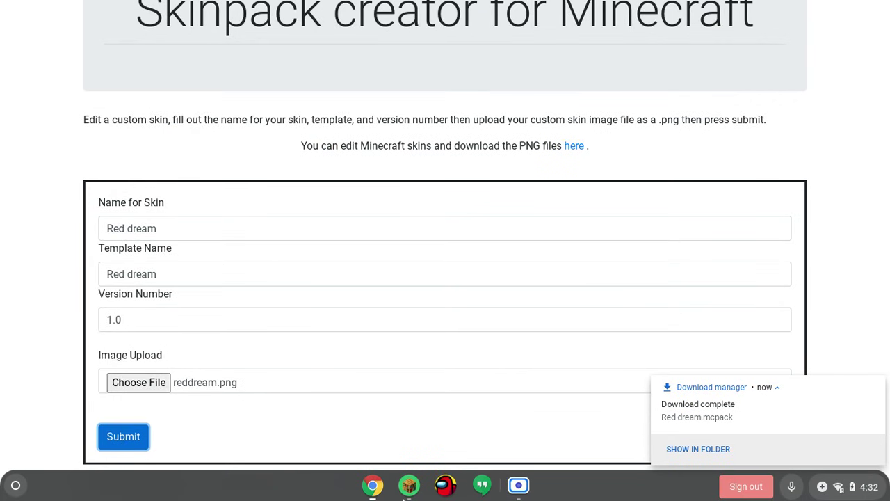
click(409, 487)
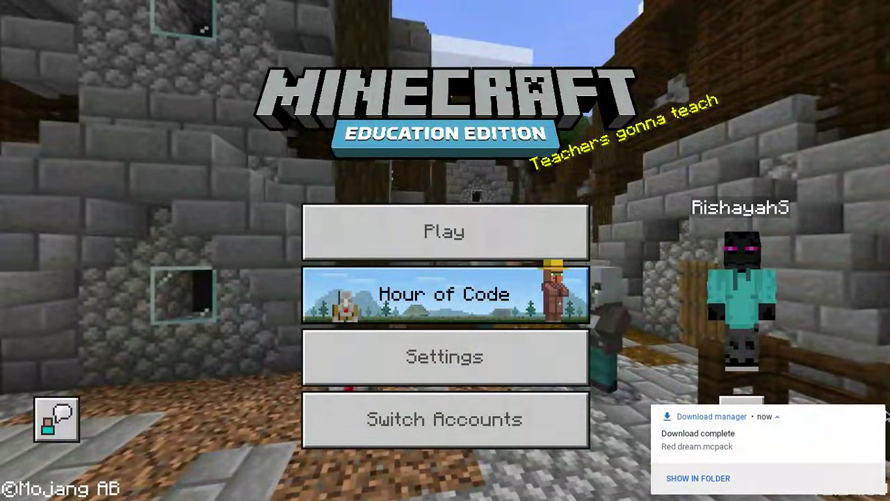
Open Red dream.mcpack from the Files Recent list so Minecraft imports it.
click(876, 416)
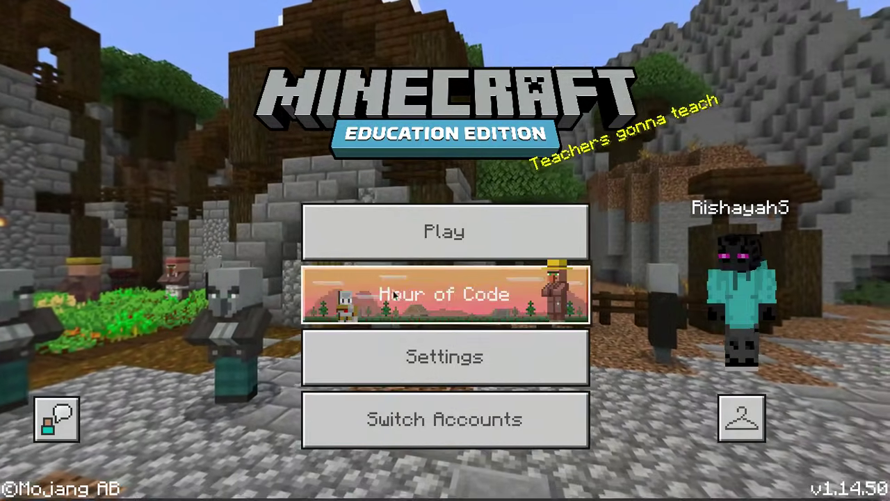
key(super)
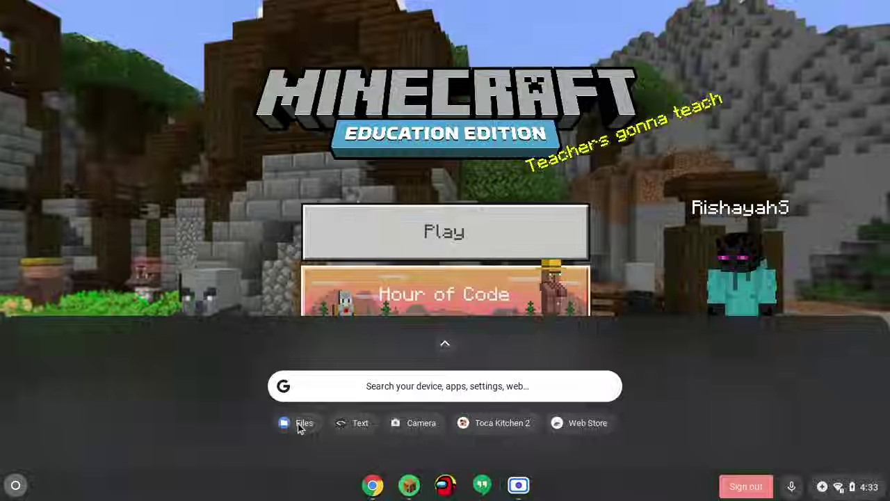
click(299, 423)
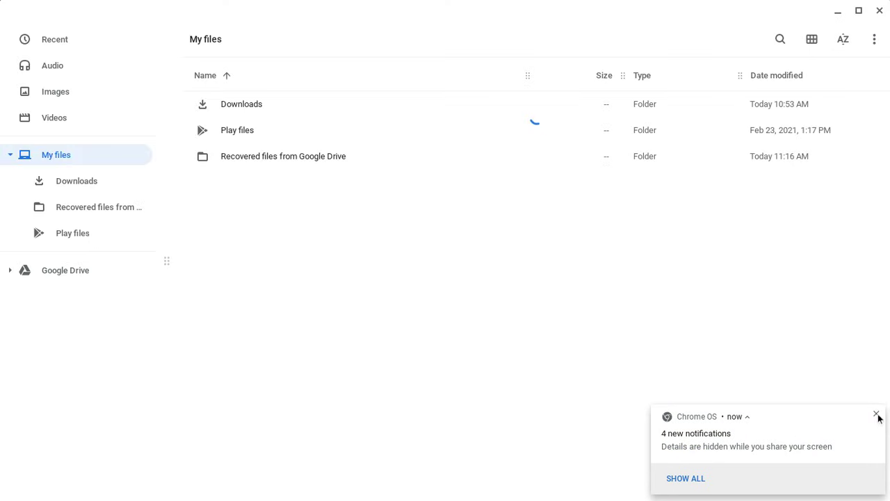
click(875, 416)
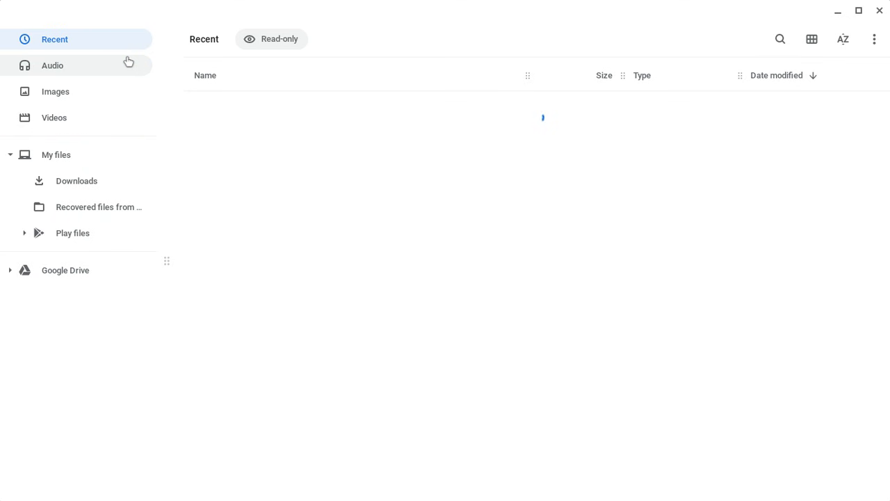
click(275, 108)
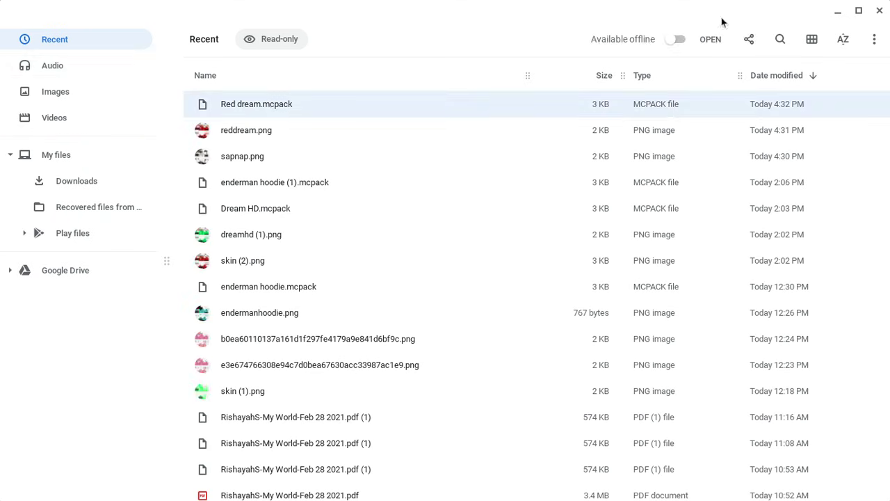
click(711, 40)
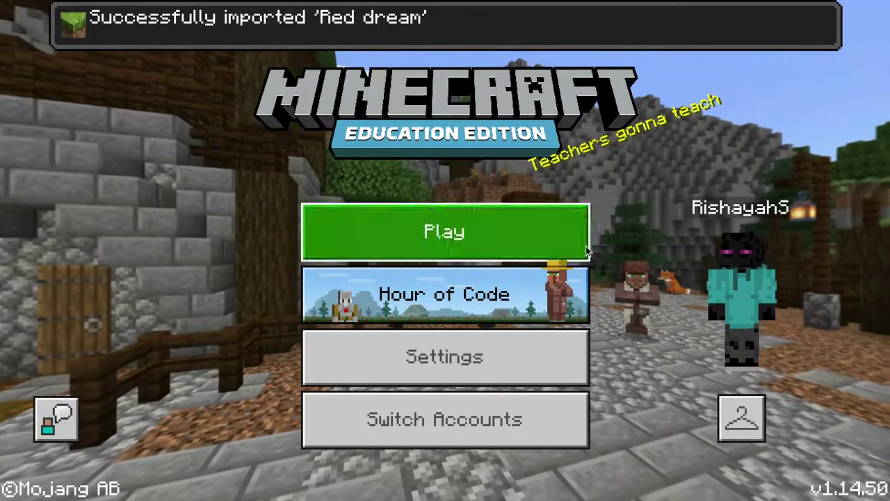
Pick the Red dream pack's skin in the dressing room and confirm it.
click(745, 421)
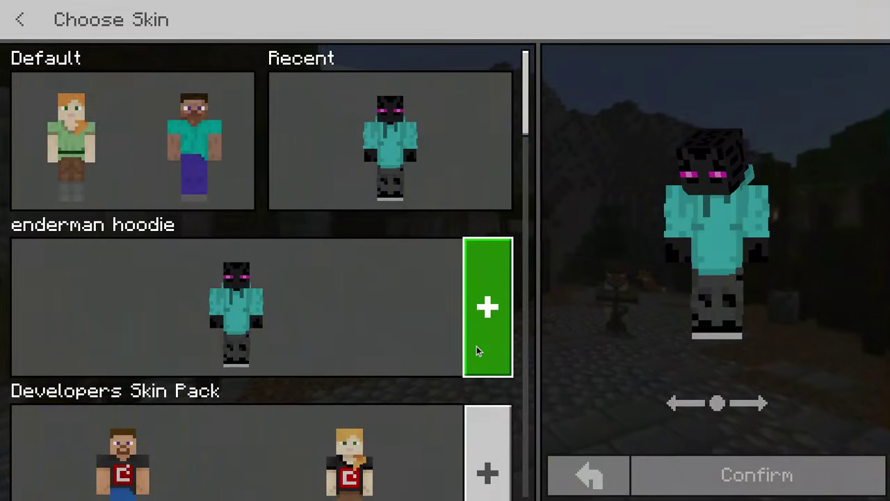
scroll(348, 304, down, 5)
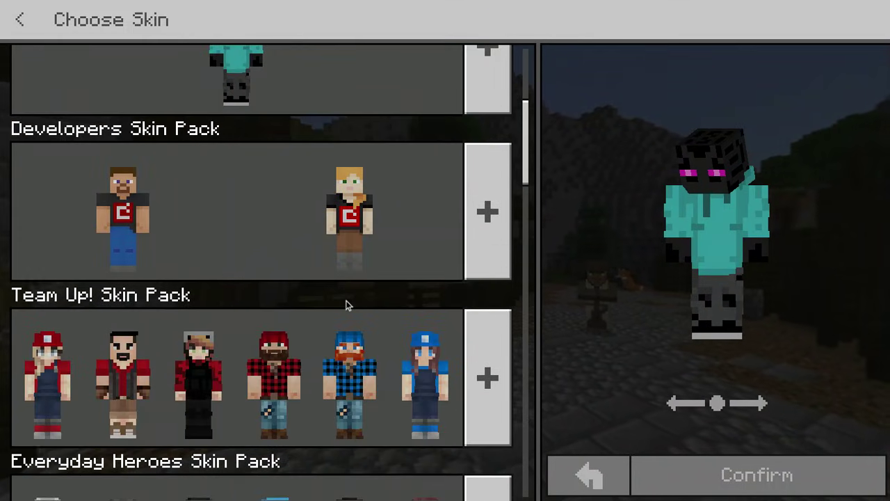
scroll(348, 304, down, 10)
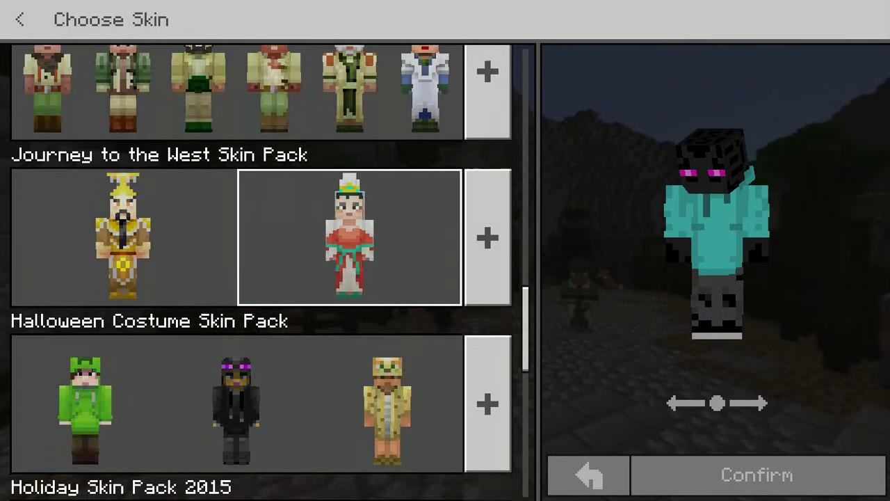
scroll(347, 304, down, 5)
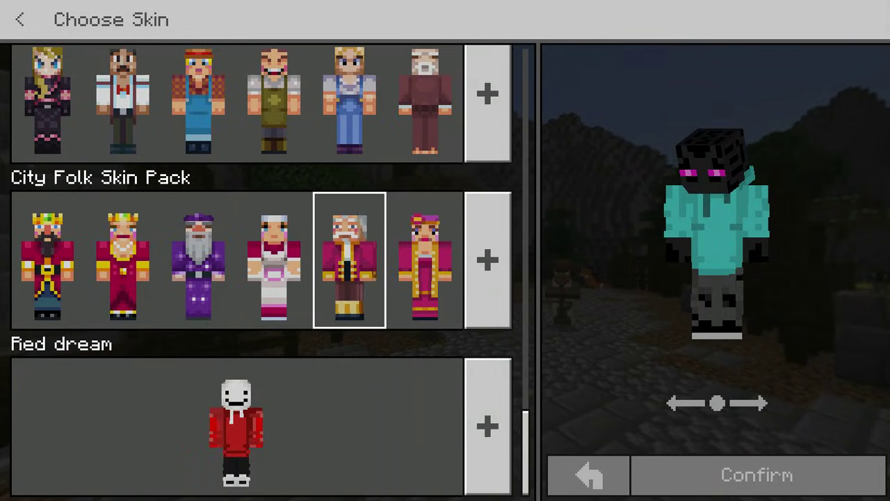
click(275, 435)
click(727, 486)
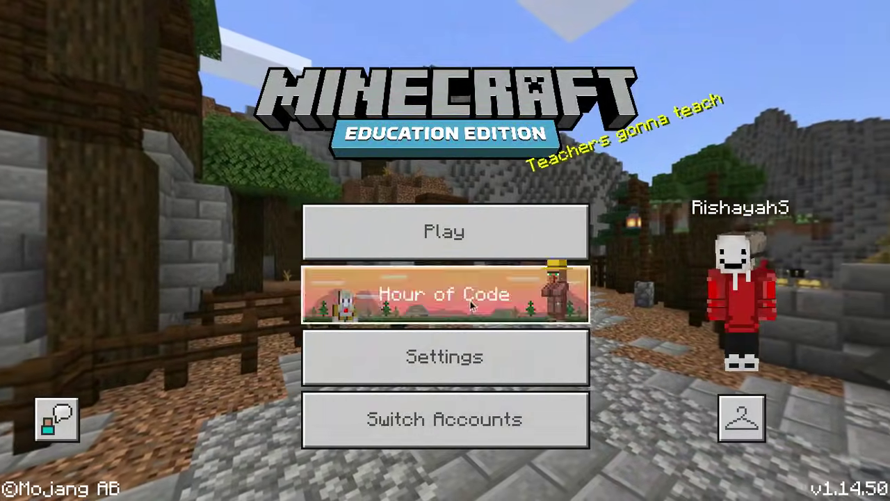
Create a new Flat world, then walk forward in third-person front view.
click(431, 247)
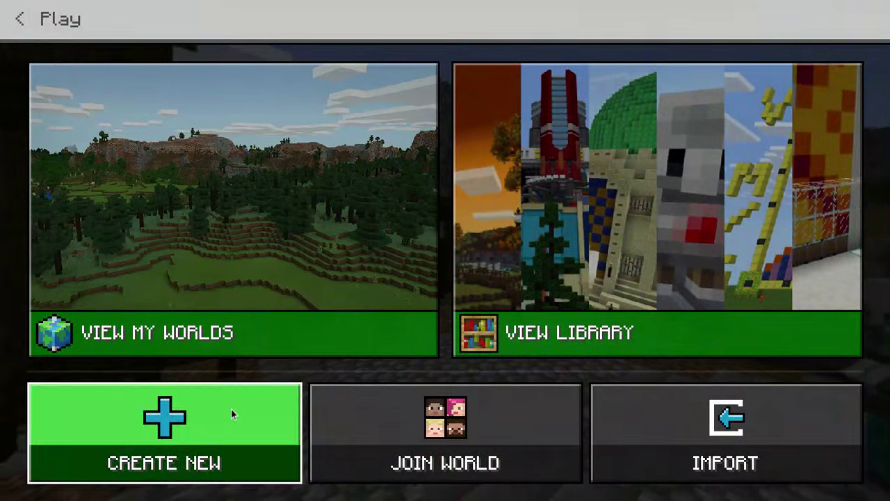
click(233, 414)
click(209, 401)
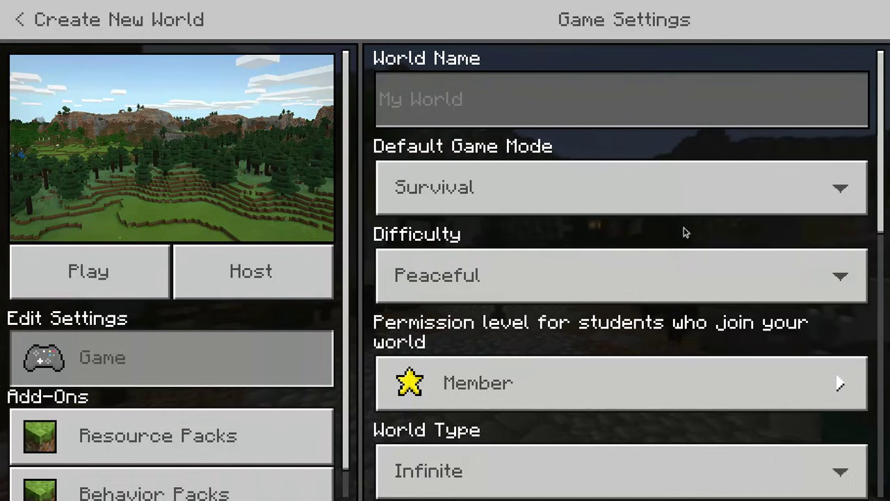
click(512, 469)
click(422, 410)
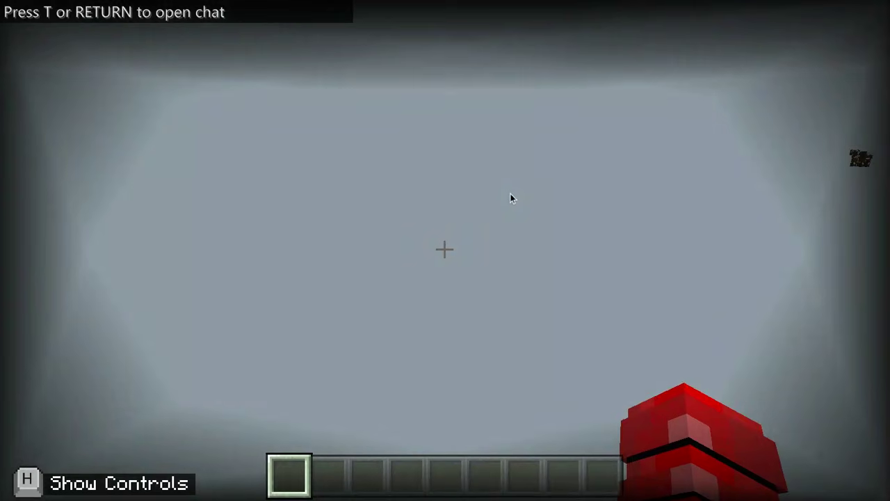
key(F5)
key(F5)
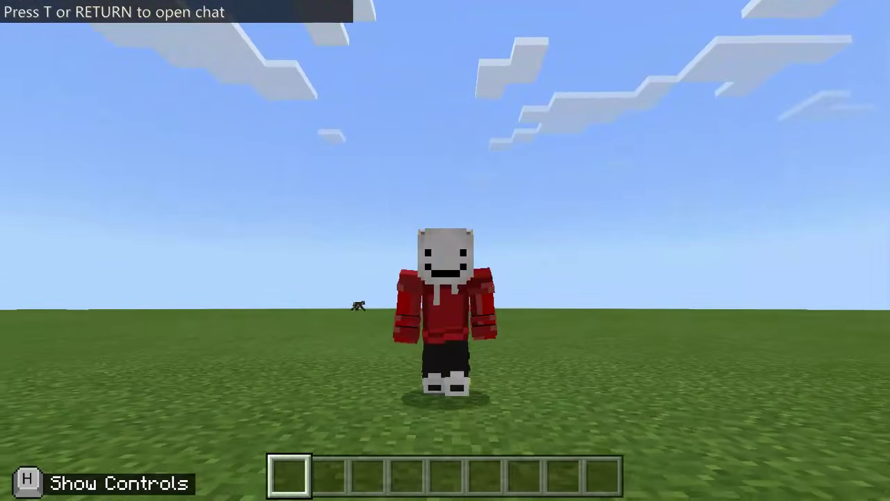
key(w)
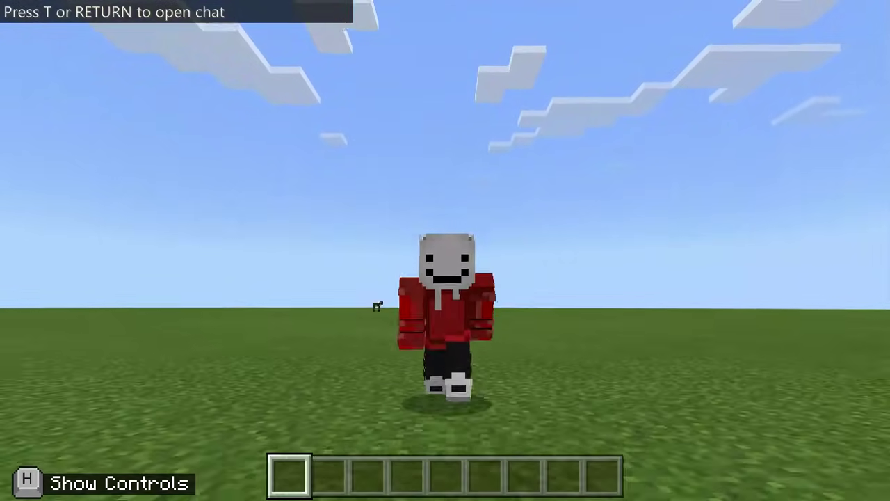